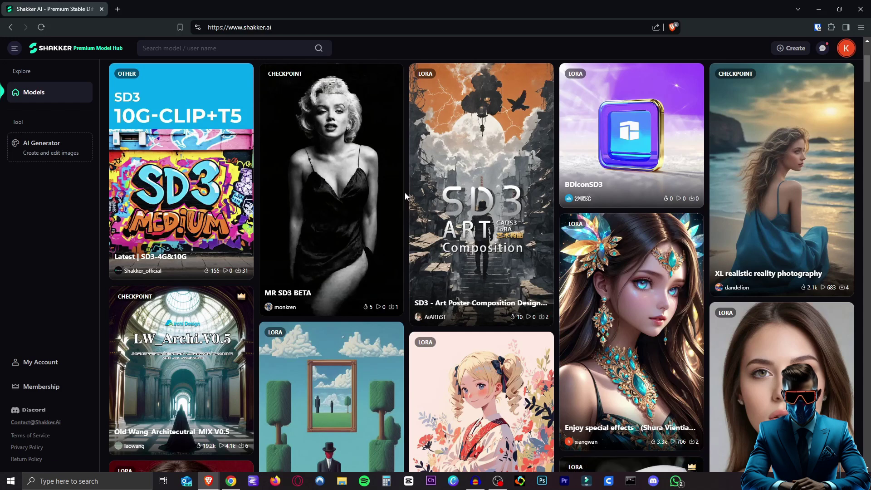
- Log in to the Shakker account from the home page
{"action": "scroll", "coordinate": [361, 164], "scroll_direction": "up", "scroll_amount": 4}
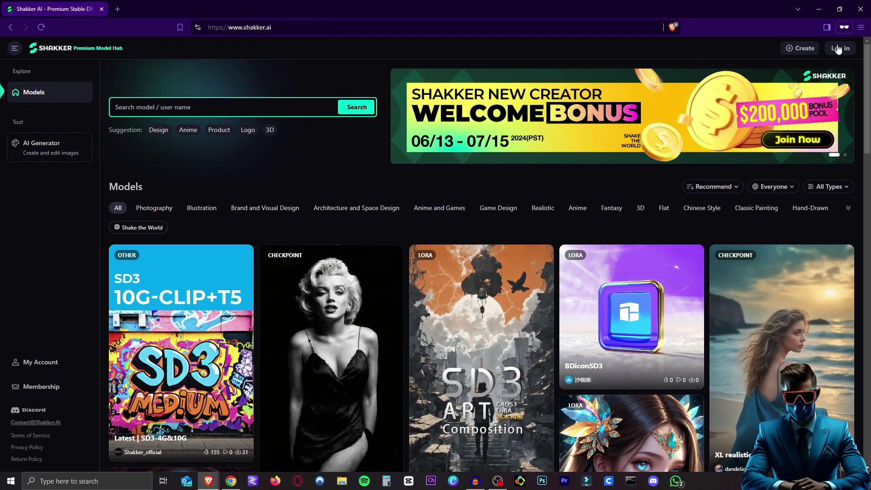
{"action": "left_click", "coordinate": [848, 48]}
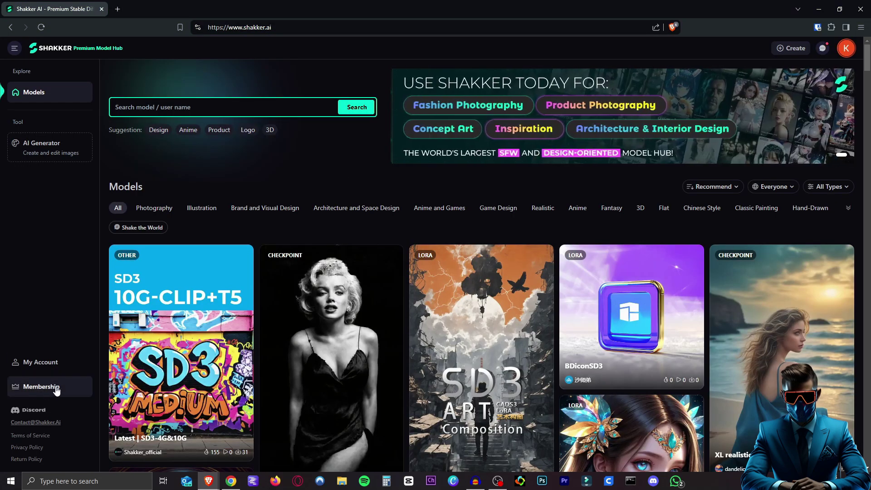
- Open the membership plans and compare the One Month Plan prices with the One Year Plan prices
{"action": "left_click", "coordinate": [41, 387]}
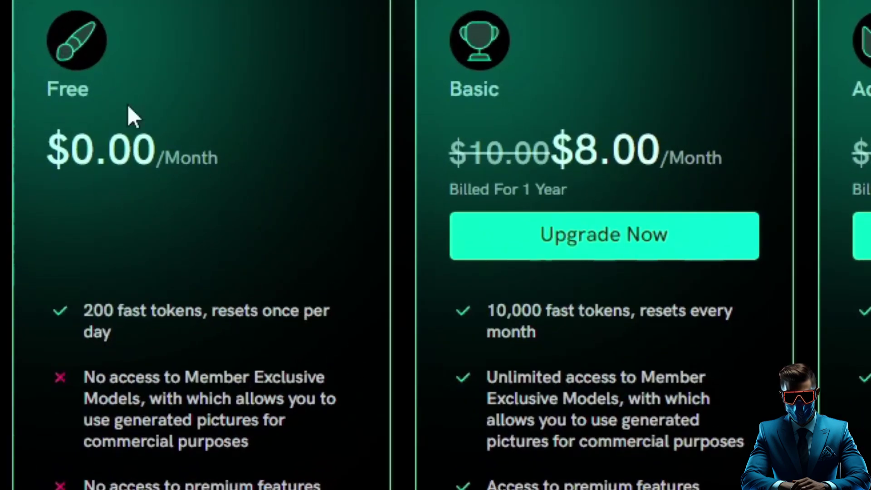
{"action": "left_click", "coordinate": [459, 17]}
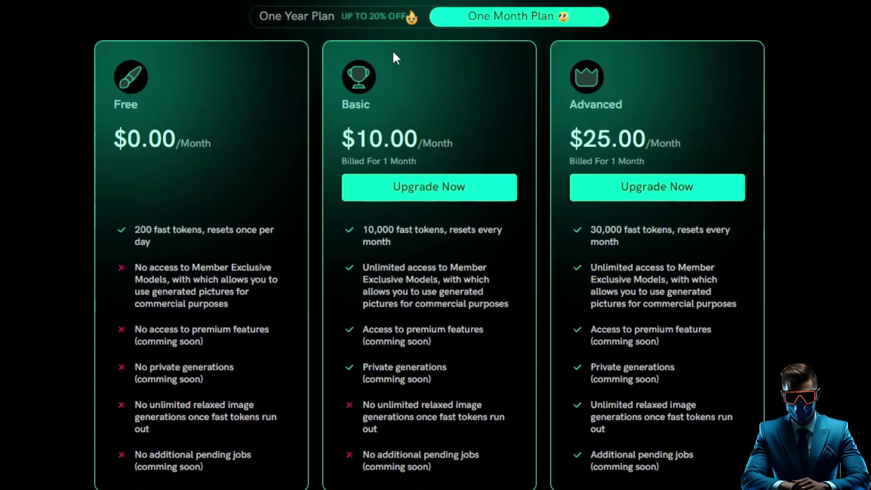
{"action": "left_click", "coordinate": [297, 16]}
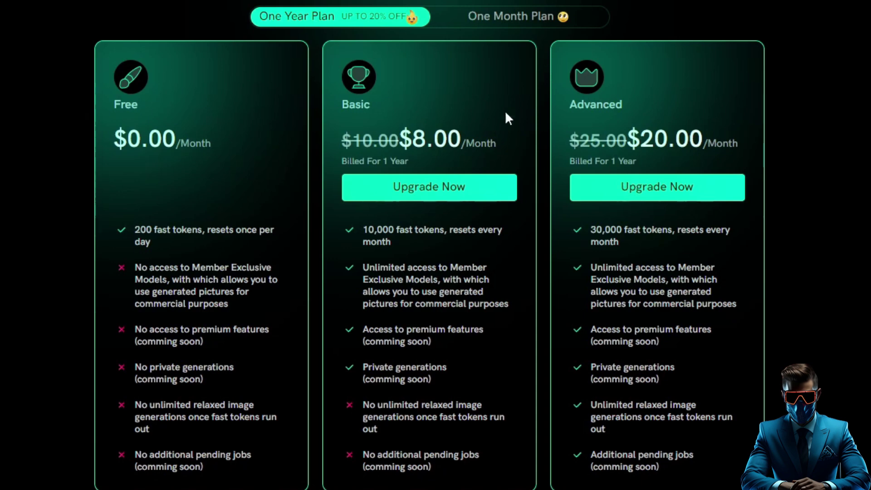
{"action": "left_click", "coordinate": [435, 19]}
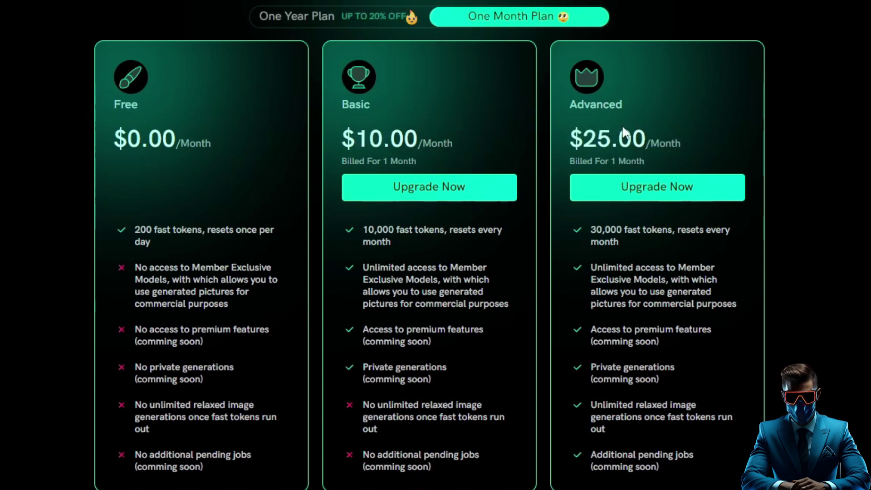
{"action": "left_click", "coordinate": [399, 21]}
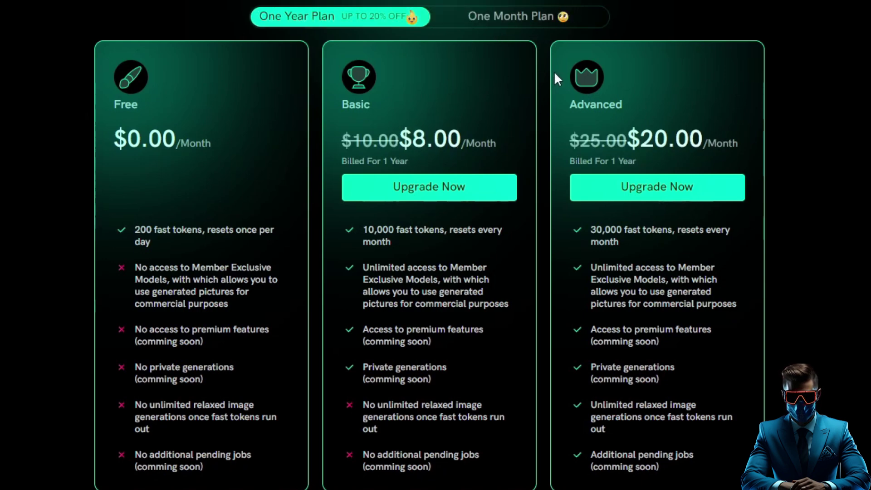
- Review the features of the Free, Basic and Advanced plans, highlighting the Basic plan's commercial-use text
{"action": "scroll", "coordinate": [544, 55], "scroll_direction": "down", "scroll_amount": 3}
{"action": "scroll", "coordinate": [499, 136], "scroll_direction": "up", "scroll_amount": 2}
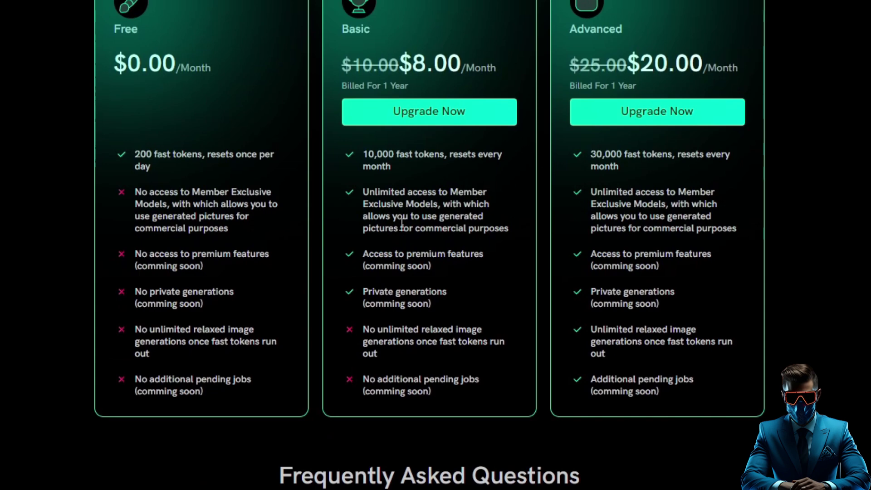
{"action": "scroll", "coordinate": [469, 371], "scroll_direction": "up", "scroll_amount": 2}
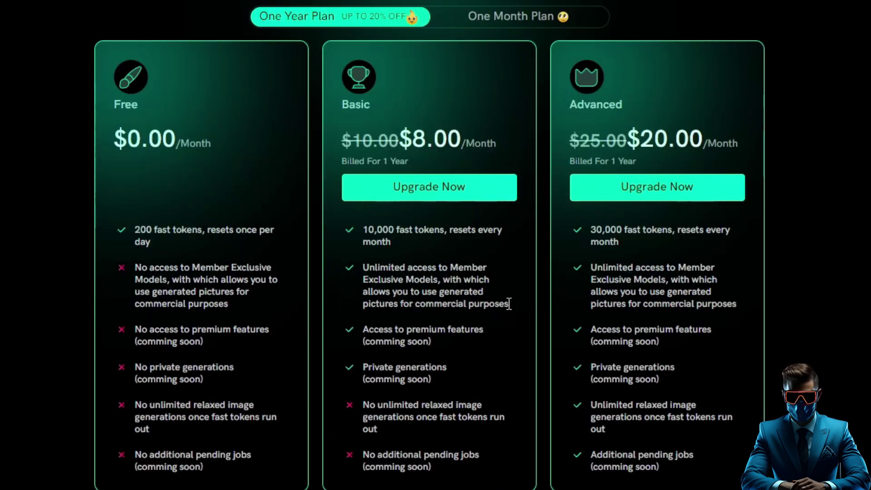
{"action": "left_click_drag", "start_coordinate": [508, 305], "coordinate": [384, 291]}
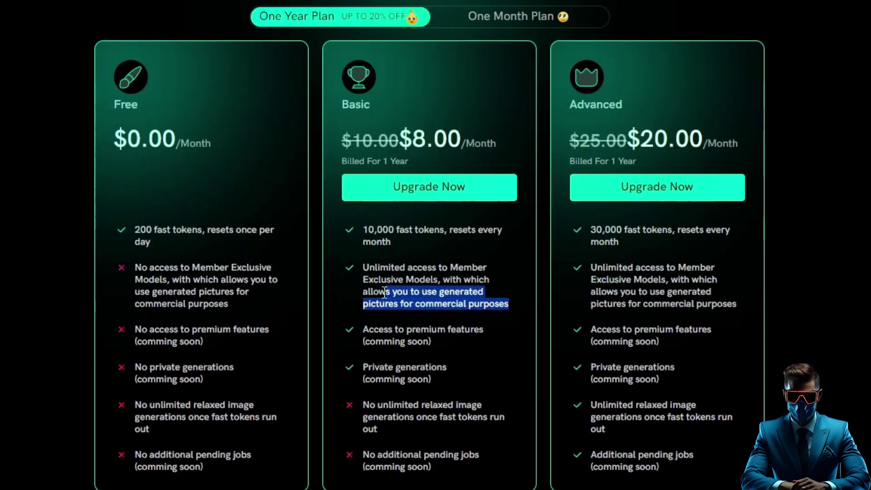
{"action": "left_click", "coordinate": [465, 223]}
{"action": "scroll", "coordinate": [465, 222], "scroll_direction": "down", "scroll_amount": 2}
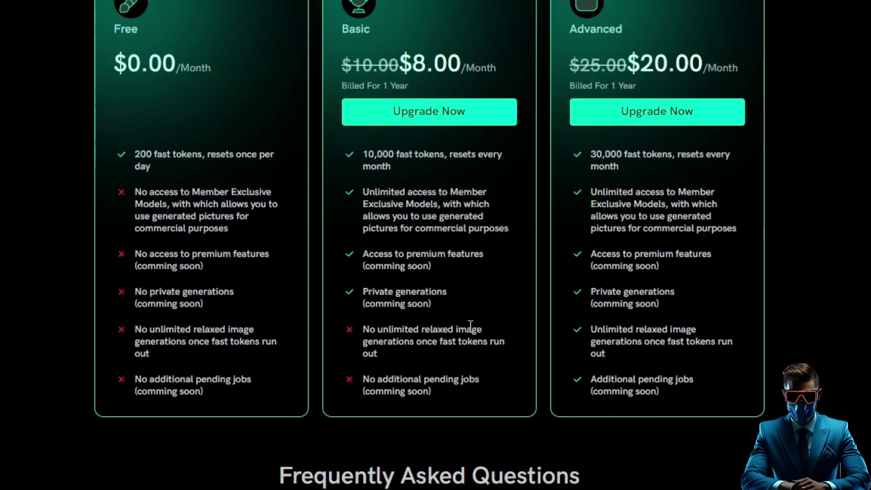
{"action": "scroll", "coordinate": [471, 325], "scroll_direction": "up", "scroll_amount": 2}
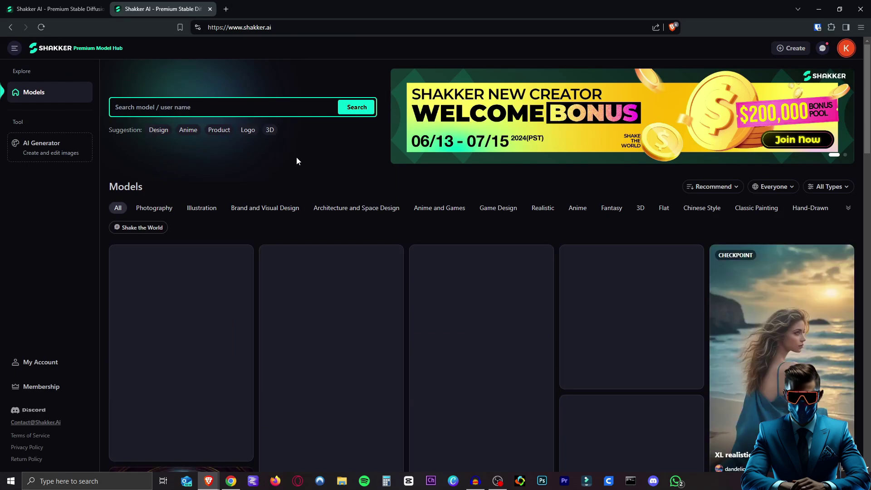
- Browse through the model gallery on the home page and return to its beginning
{"action": "scroll", "coordinate": [354, 151], "scroll_direction": "down", "scroll_amount": 15}
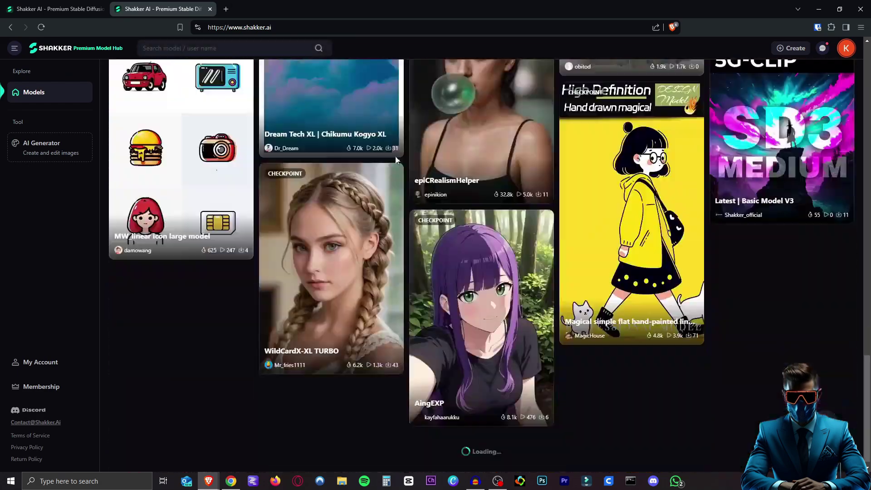
{"action": "scroll", "coordinate": [401, 174], "scroll_direction": "down", "scroll_amount": 15}
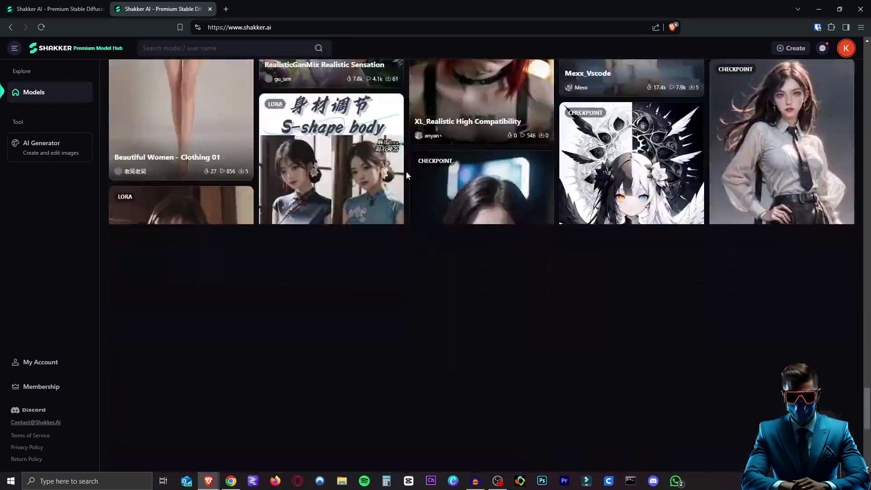
{"action": "scroll", "coordinate": [707, 240], "scroll_direction": "down", "scroll_amount": 5}
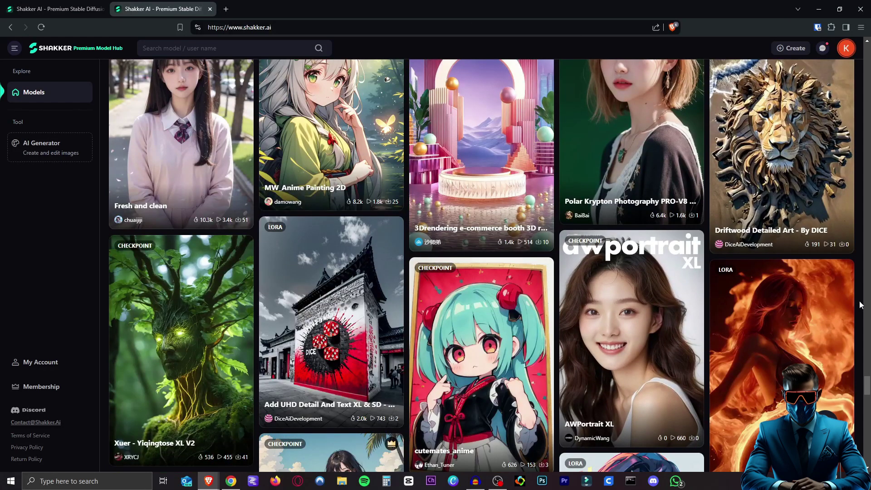
{"action": "key", "text": "Home"}
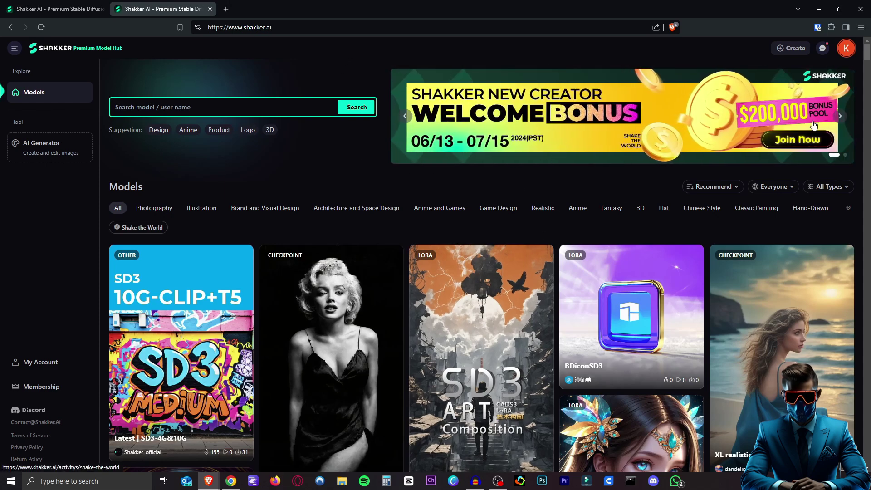
- Open the New Creator Welcome Bonus event page, look through its rules and close it
{"action": "left_click", "coordinate": [590, 156]}
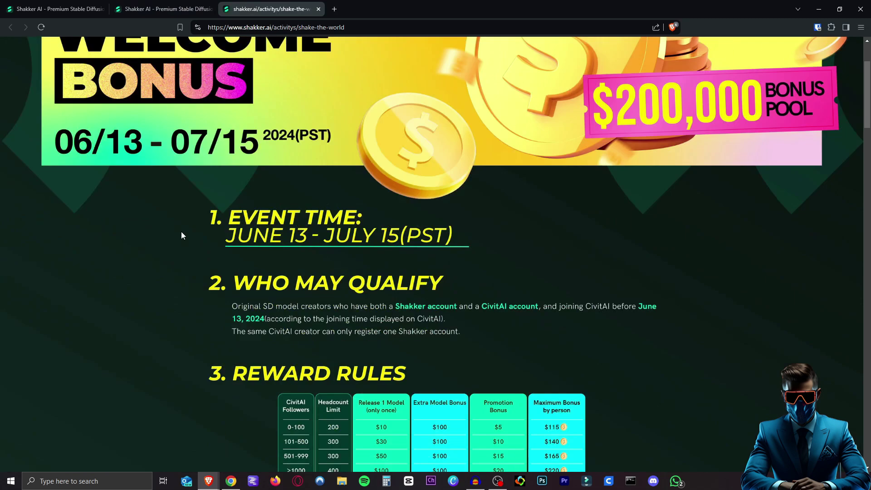
{"action": "scroll", "coordinate": [181, 232], "scroll_direction": "down", "scroll_amount": 15}
{"action": "left_click", "coordinate": [318, 9]}
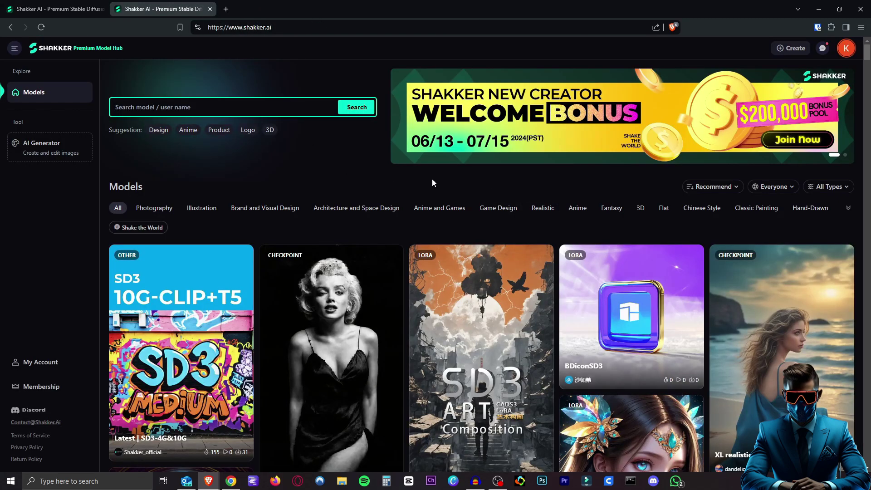
- Sort the models by Highest Rated and browse the gallery
{"action": "left_click", "coordinate": [728, 187]}
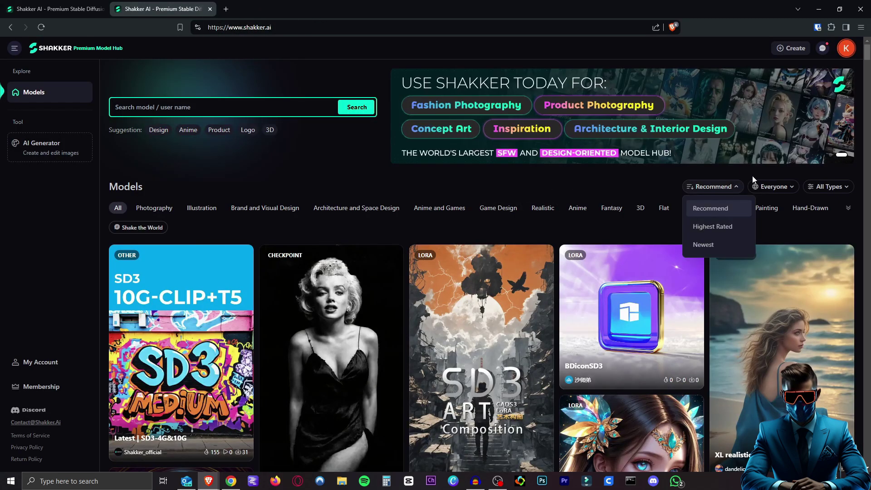
{"action": "left_click", "coordinate": [720, 231]}
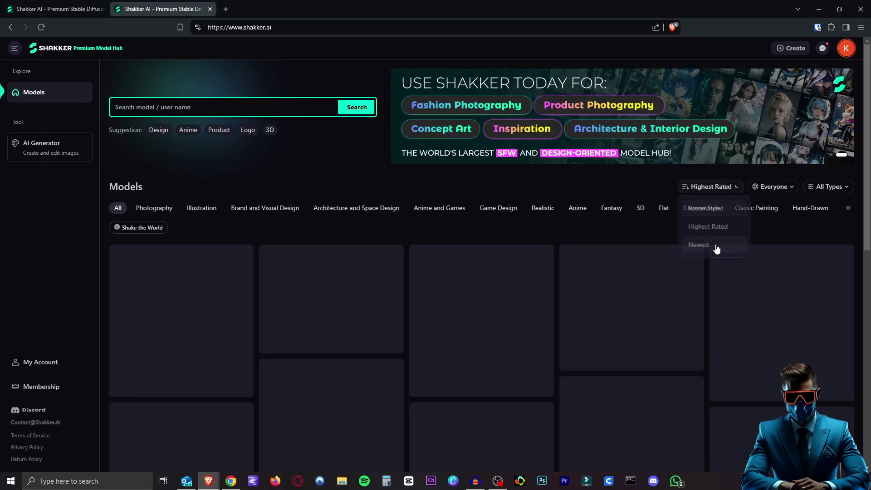
{"action": "scroll", "coordinate": [445, 198], "scroll_direction": "down", "scroll_amount": 3}
{"action": "scroll", "coordinate": [520, 170], "scroll_direction": "down", "scroll_amount": 5}
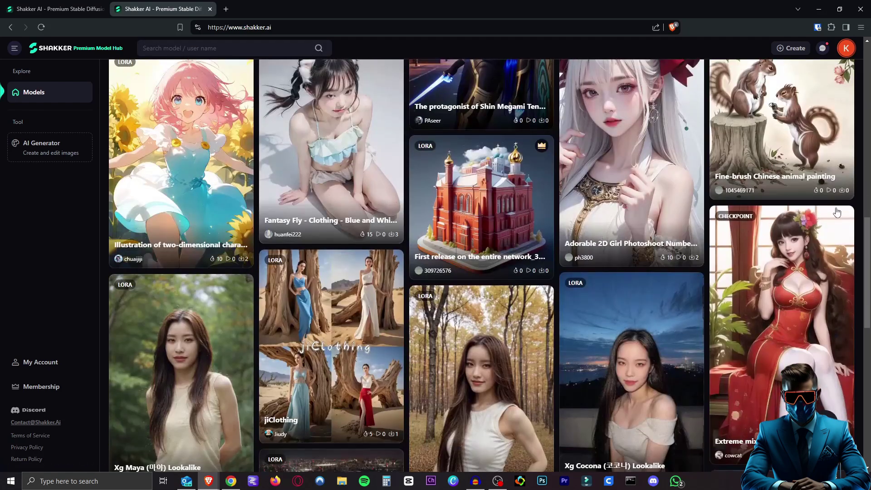
{"action": "scroll", "coordinate": [717, 168], "scroll_direction": "up", "scroll_amount": 8}
{"action": "scroll", "coordinate": [718, 168], "scroll_direction": "up", "scroll_amount": 10}
- Examine the model filters for time period, model type, base model, membership, application scope and commercial license
{"action": "left_click", "coordinate": [831, 189]}
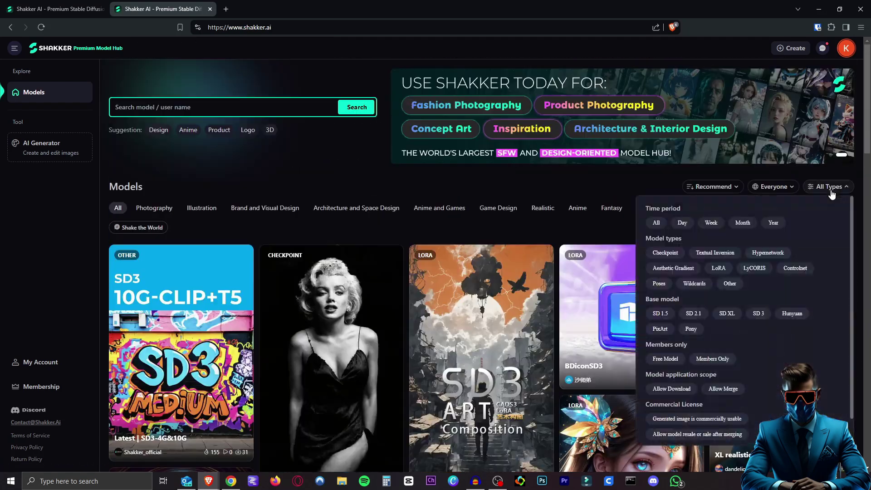
{"action": "scroll", "coordinate": [821, 232], "scroll_direction": "down", "scroll_amount": 1}
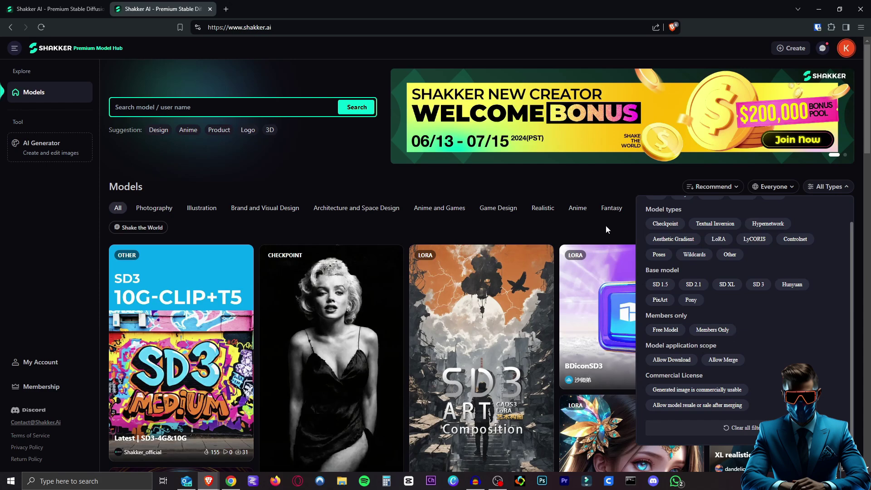
{"action": "scroll", "coordinate": [762, 352], "scroll_direction": "up", "scroll_amount": 1}
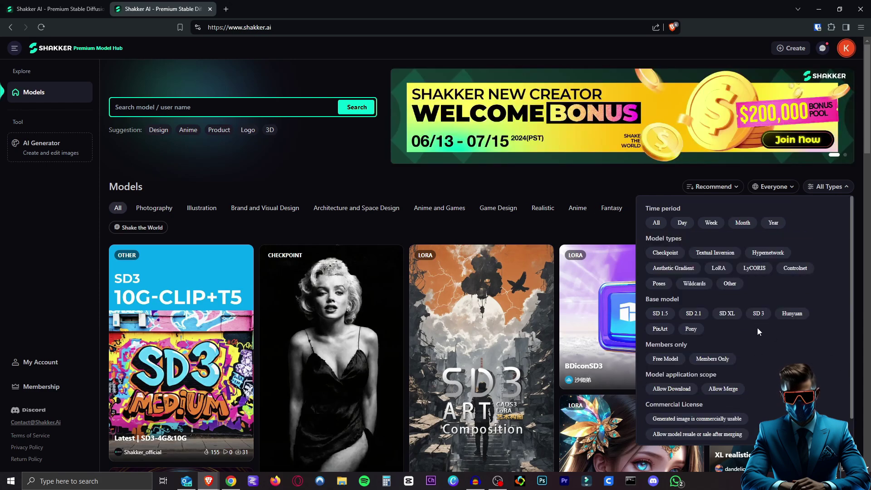
{"action": "left_click", "coordinate": [763, 320]}
- Expand the full list of model categories and show the Game Design models
{"action": "left_click", "coordinate": [848, 208]}
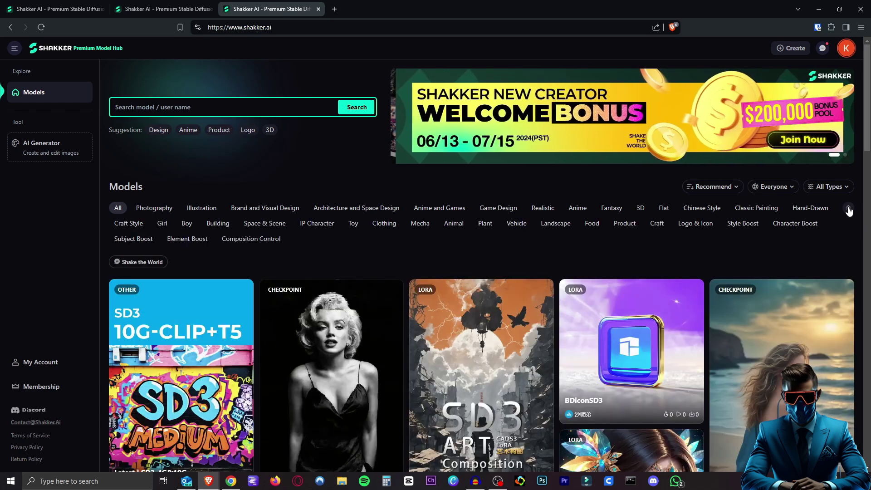
{"action": "left_click", "coordinate": [498, 207]}
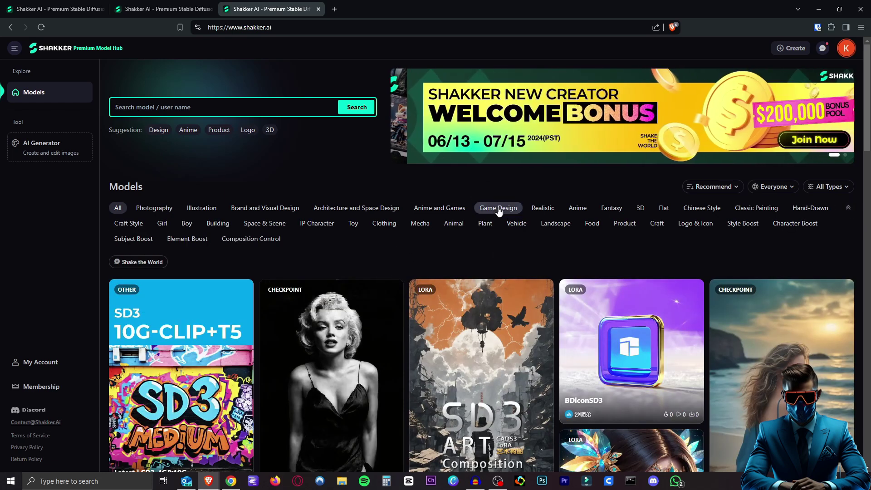
{"action": "scroll", "coordinate": [272, 218], "scroll_direction": "down", "scroll_amount": 5}
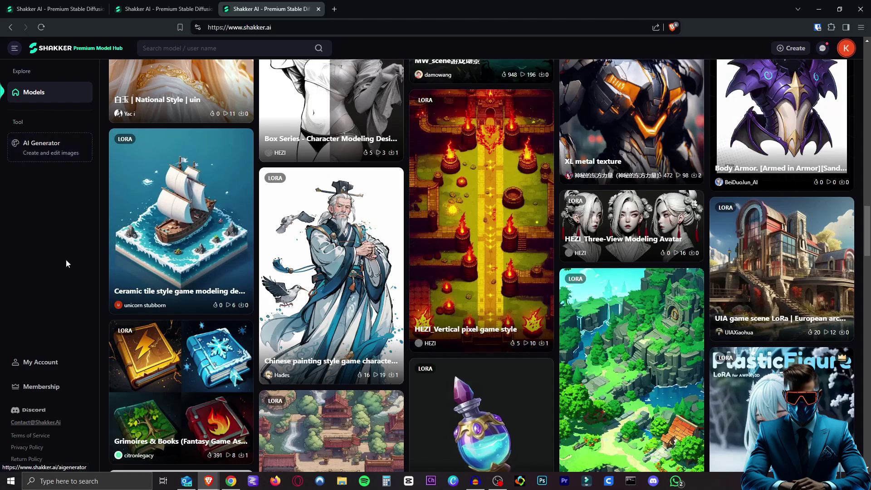
- Open the "Ceramic tile style game modeling design" LoRA, review its details and run it in the AI generator
{"action": "left_click", "coordinate": [227, 220]}
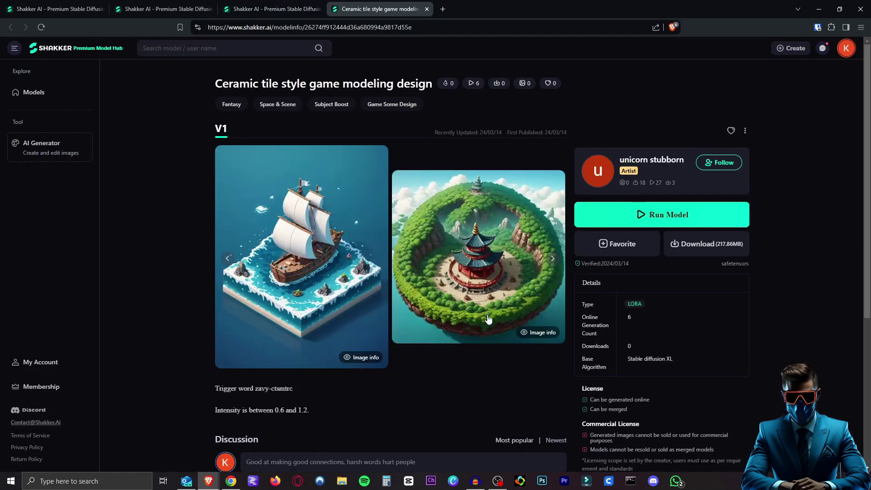
{"action": "scroll", "coordinate": [319, 249], "scroll_direction": "down", "scroll_amount": 5}
{"action": "scroll", "coordinate": [331, 225], "scroll_direction": "up", "scroll_amount": 5}
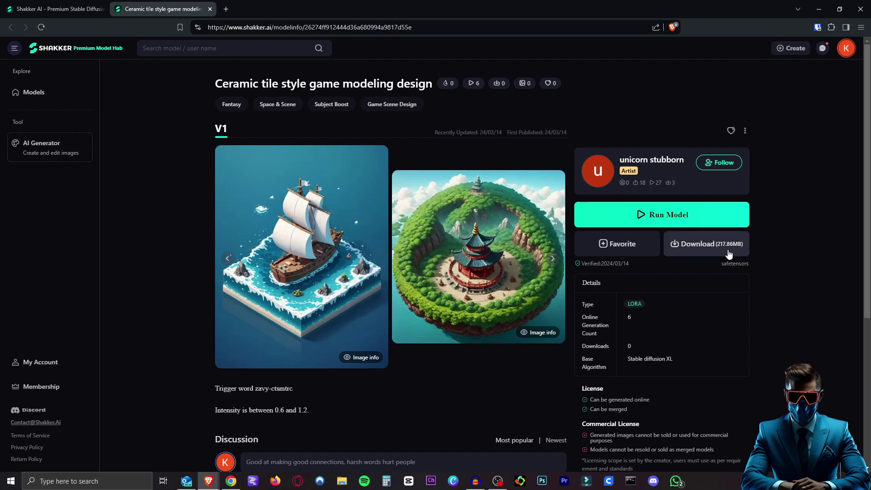
{"action": "left_click", "coordinate": [689, 217]}
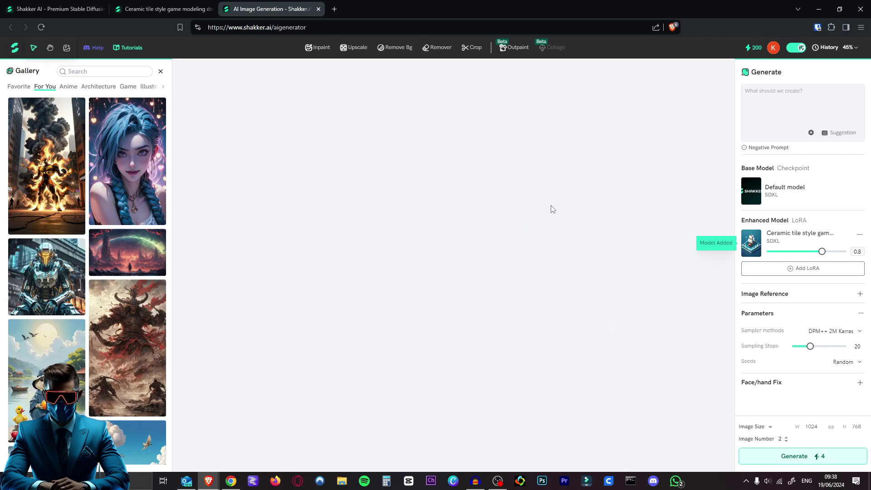
{"action": "left_click_drag", "start_coordinate": [486, 306], "coordinate": [370, 246]}
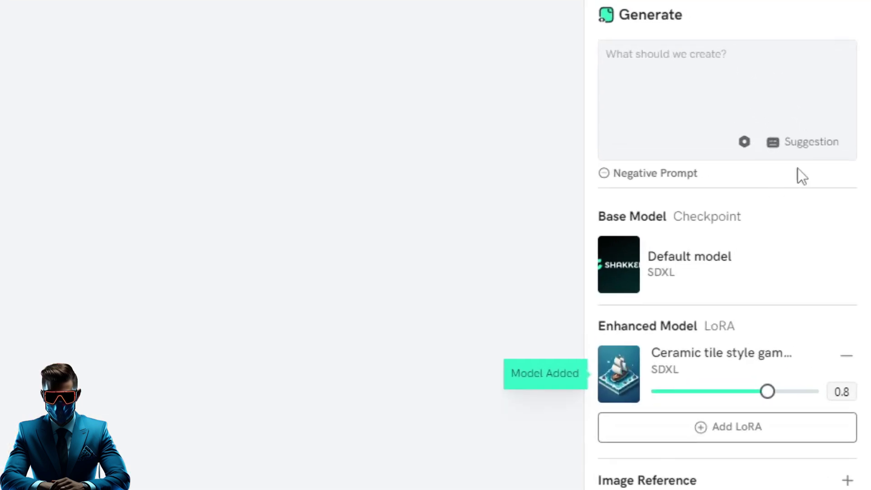
- Look at the negative prompt field and its presets, leaving them unset
{"action": "left_click", "coordinate": [665, 174]}
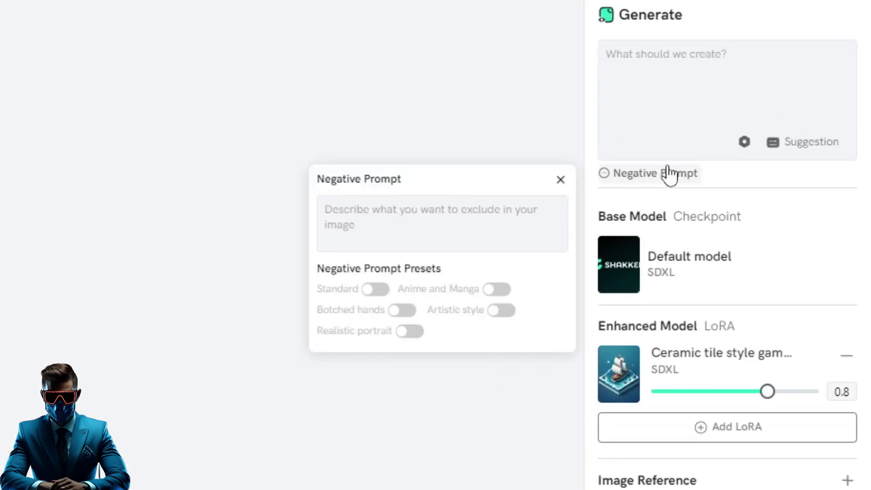
{"action": "left_click", "coordinate": [655, 178]}
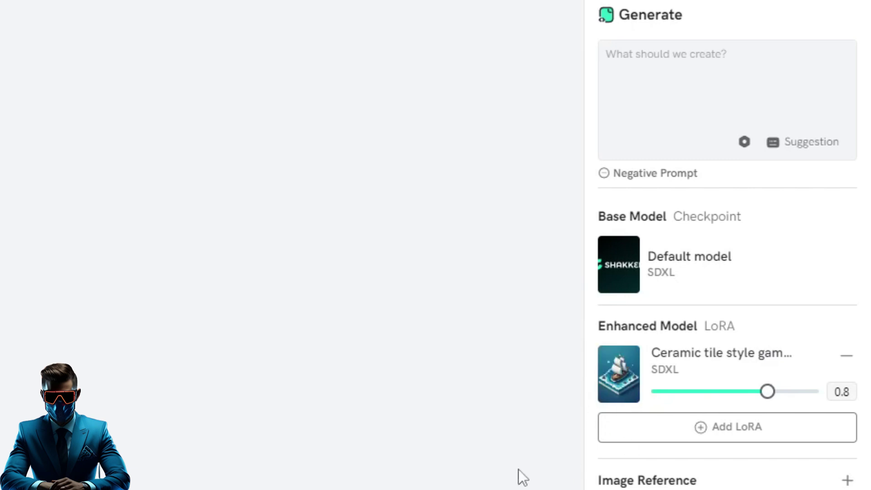
- Set the number of images to 4 and the sampler method to DPM++ 3M SDE Exponential
{"action": "scroll", "coordinate": [768, 325], "scroll_direction": "down", "scroll_amount": 4}
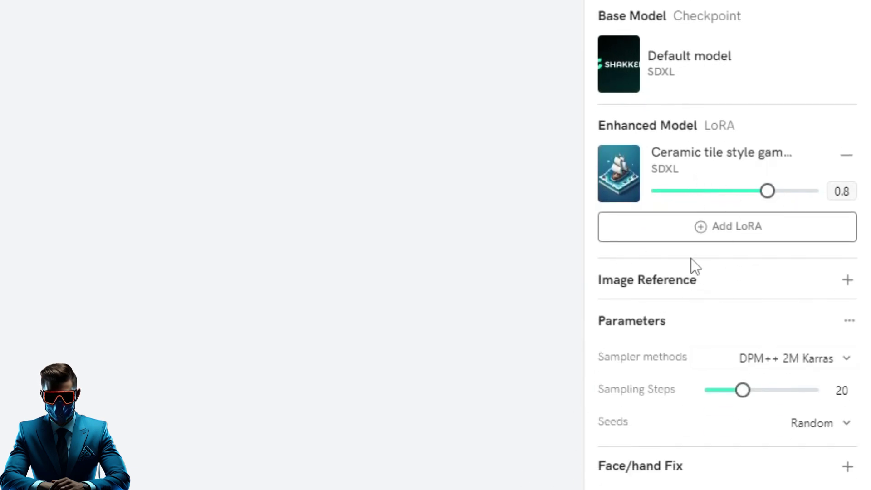
{"action": "scroll", "coordinate": [798, 249], "scroll_direction": "down", "scroll_amount": 4}
{"action": "left_click", "coordinate": [659, 388]}
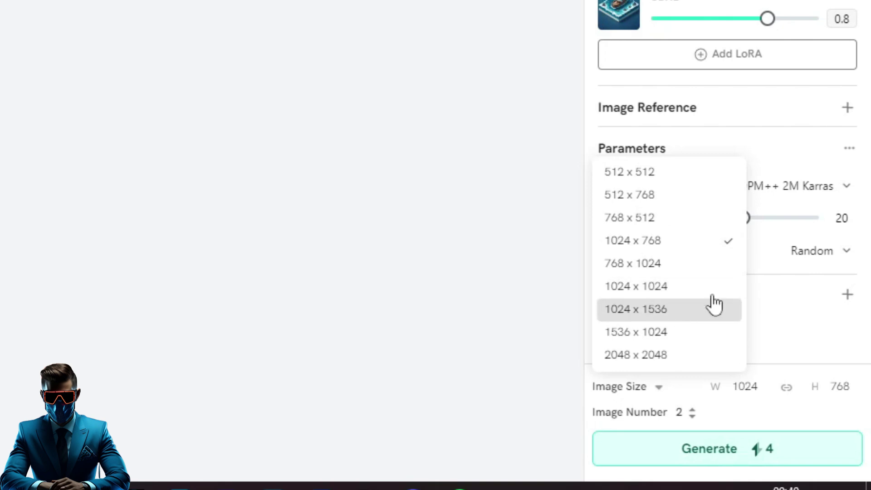
{"action": "left_click", "coordinate": [693, 417]}
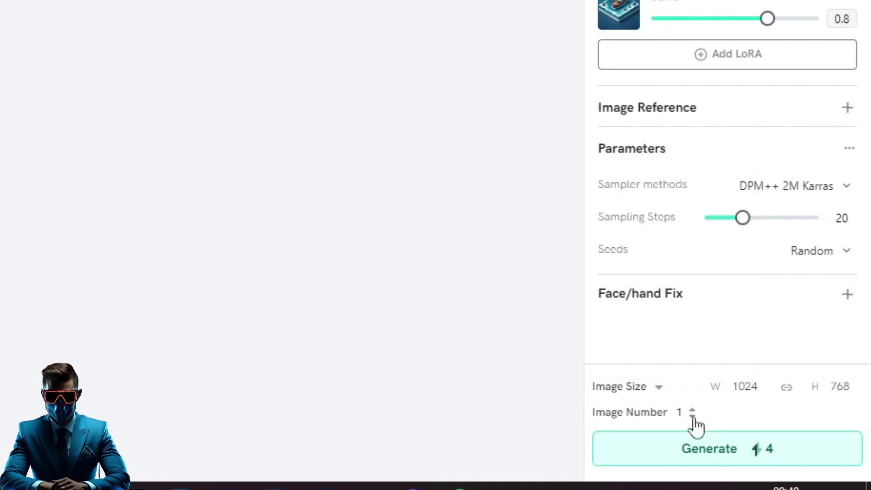
{"action": "left_click", "coordinate": [693, 409]}
{"action": "left_click", "coordinate": [692, 410]}
{"action": "left_click", "coordinate": [692, 409]}
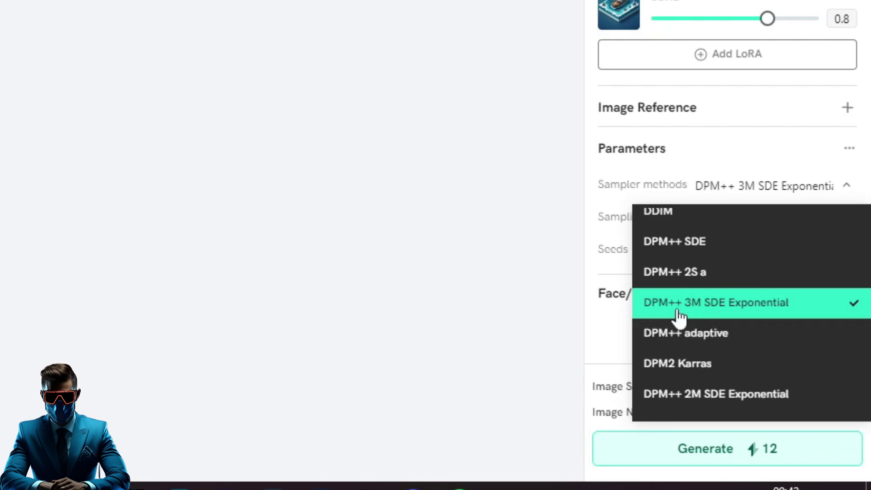
{"action": "left_click", "coordinate": [732, 308]}
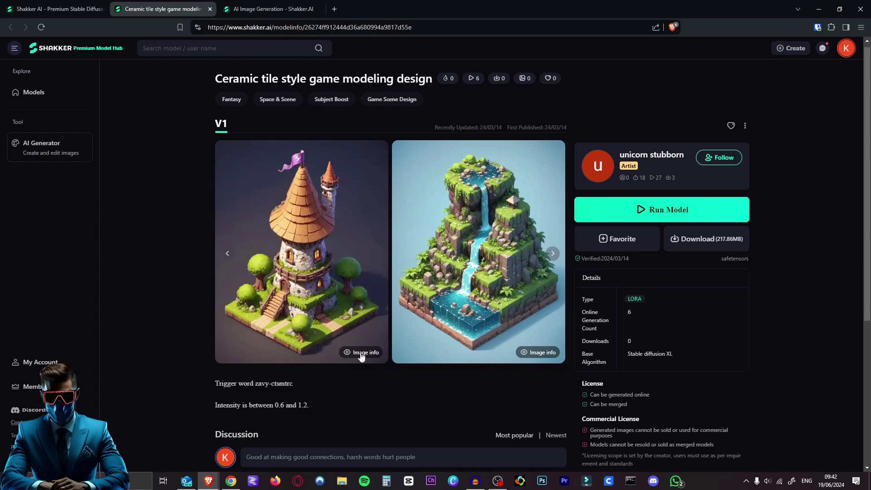
- Check the castle sample's image info, enter the prompt "A tiny castle on a grass field" and review its suggestions and prompt settings
{"action": "left_click", "coordinate": [362, 352]}
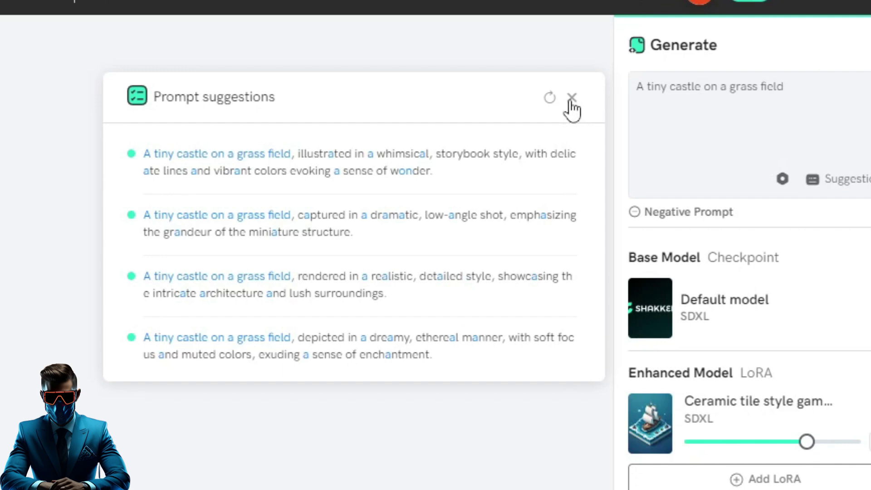
{"action": "left_click", "coordinate": [652, 70]}
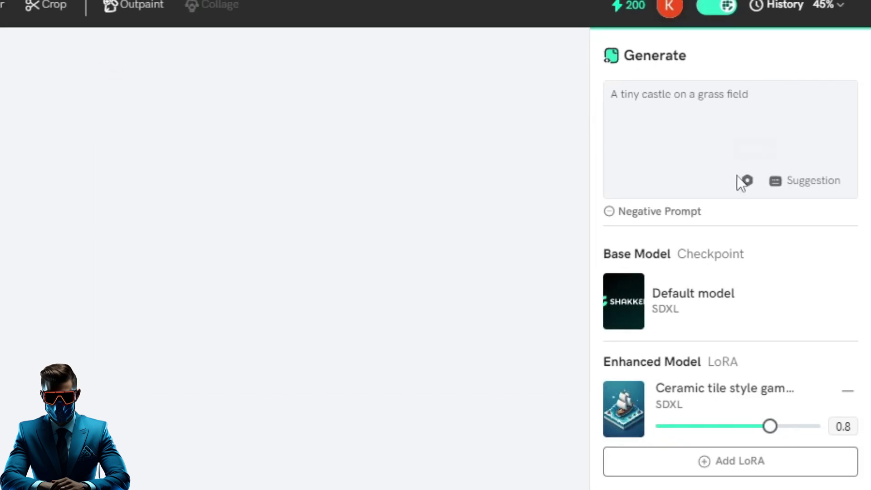
{"action": "left_click", "coordinate": [780, 177]}
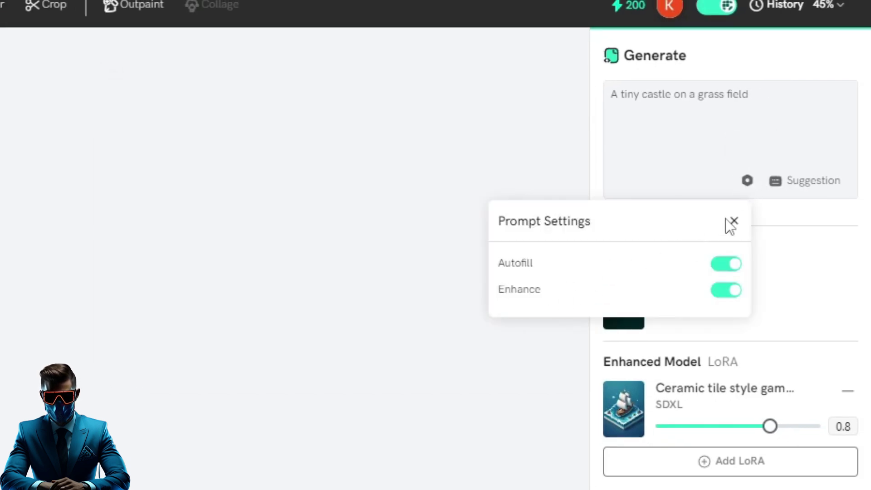
{"action": "left_click", "coordinate": [777, 108]}
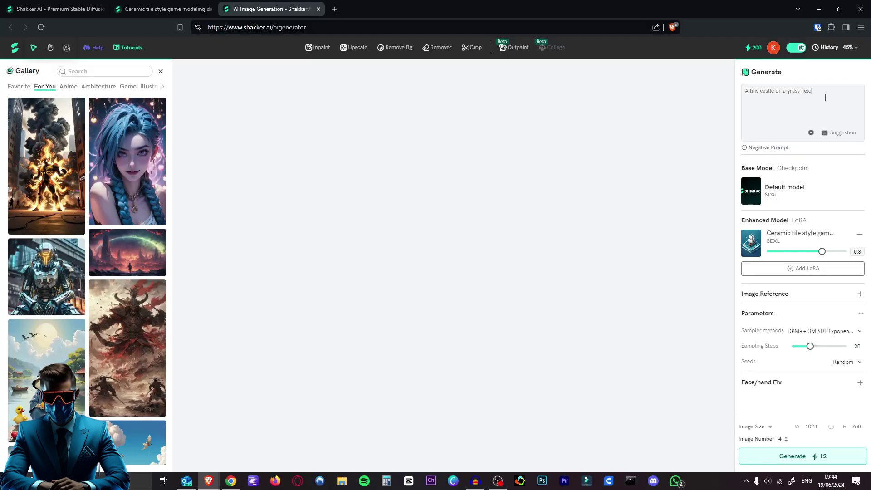
- Generate the four castle images from the prompt with the Ceramic tile style LoRA
{"action": "left_click", "coordinate": [810, 460]}
{"action": "left_click_drag", "start_coordinate": [283, 388], "coordinate": [414, 356]}
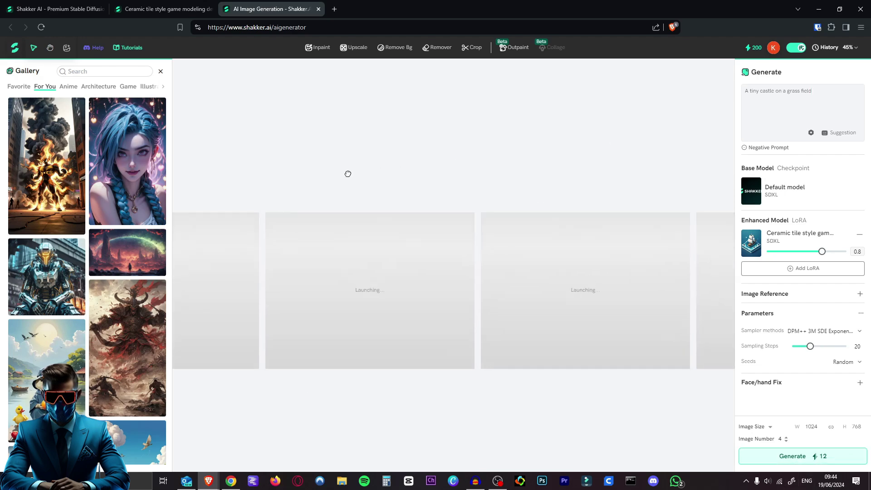
{"action": "scroll", "coordinate": [259, 197], "scroll_direction": "down", "scroll_amount": 3}
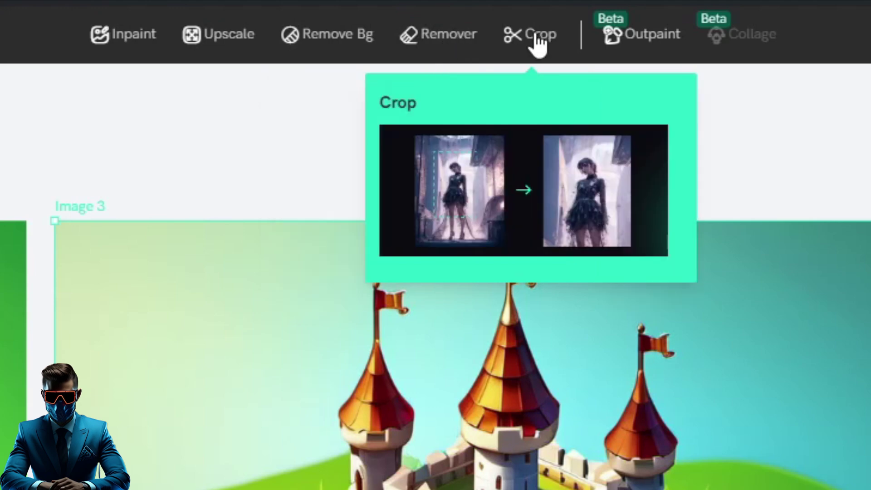
- Erase the flag from the right tower of the castle in Image 3 with the Remover tool and exit it
{"action": "mouse_move", "coordinate": [742, 40]}
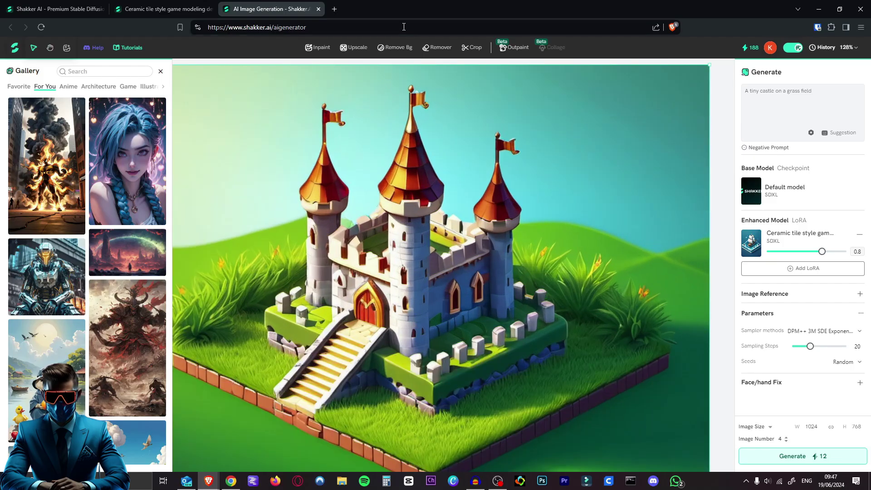
{"action": "left_click", "coordinate": [438, 47]}
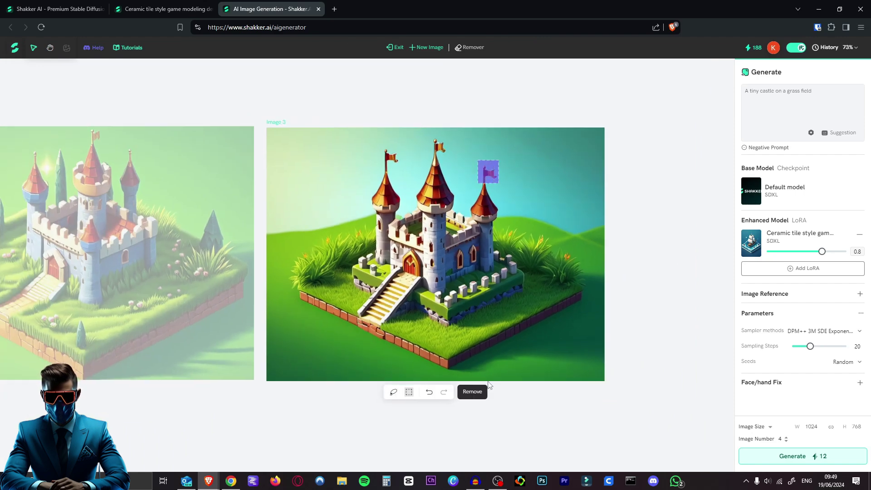
{"action": "left_click", "coordinate": [477, 395]}
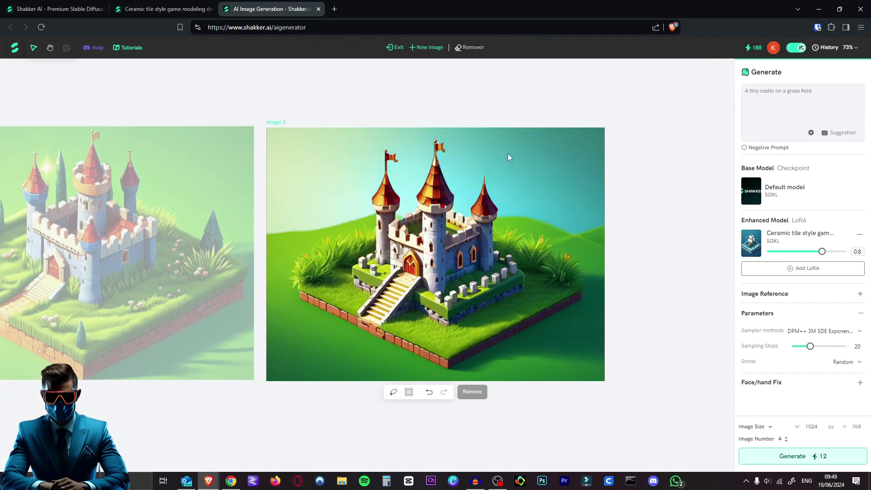
{"action": "scroll", "coordinate": [519, 170], "scroll_direction": "down", "scroll_amount": 1}
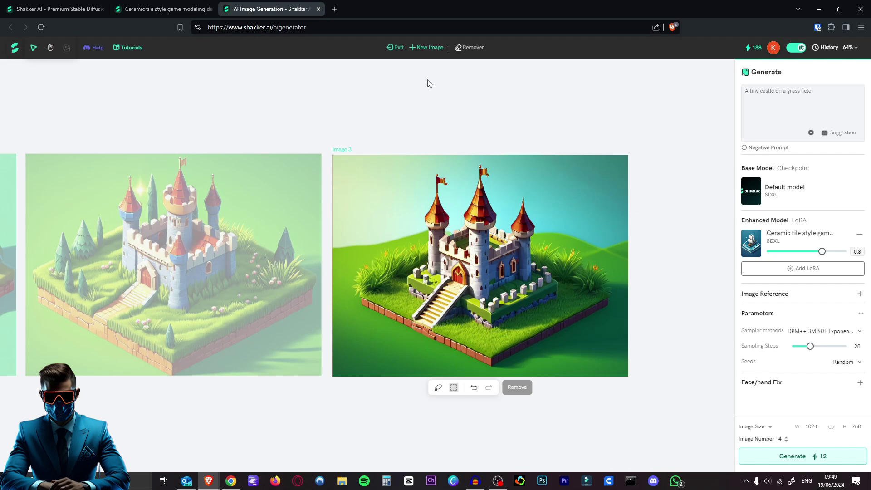
{"action": "left_click", "coordinate": [395, 48]}
- Match the model settings to the edited castle image and reuse its prompt, deleting the duplicated "A tiny castle on a grass field"
{"action": "left_click", "coordinate": [513, 333]}
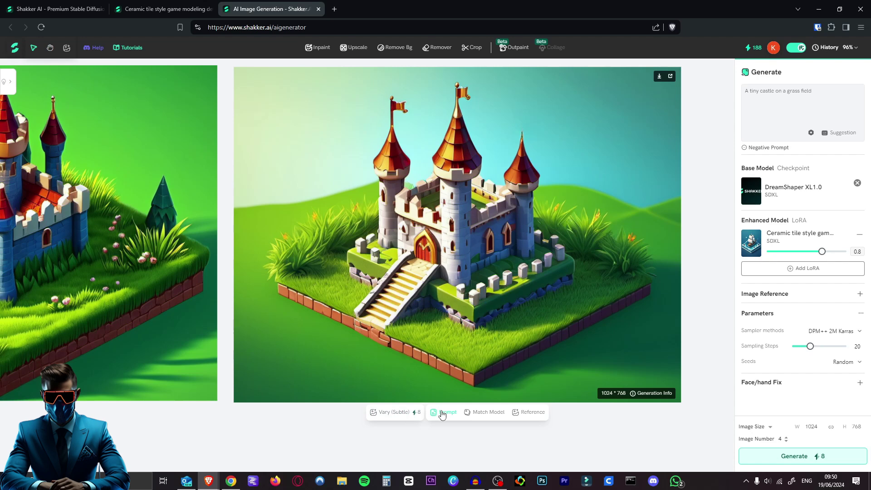
{"action": "left_click_drag", "start_coordinate": [815, 91], "coordinate": [767, 101]}
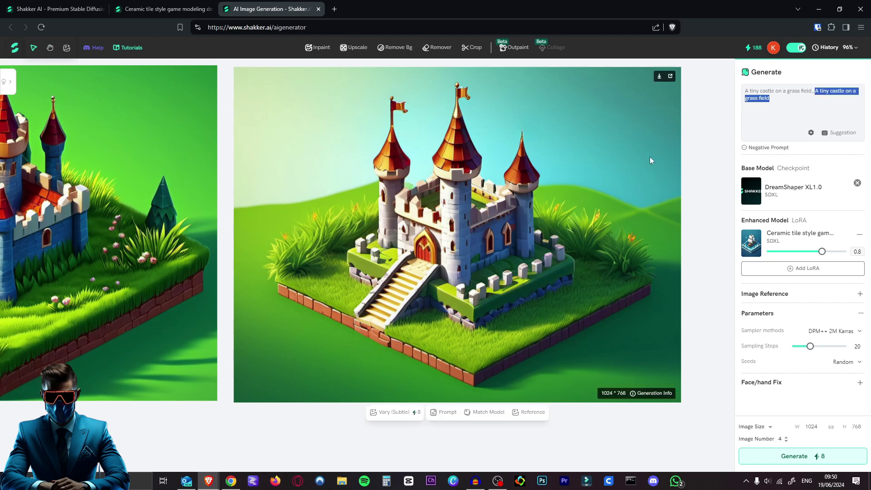
{"action": "key", "text": "BackSpace"}
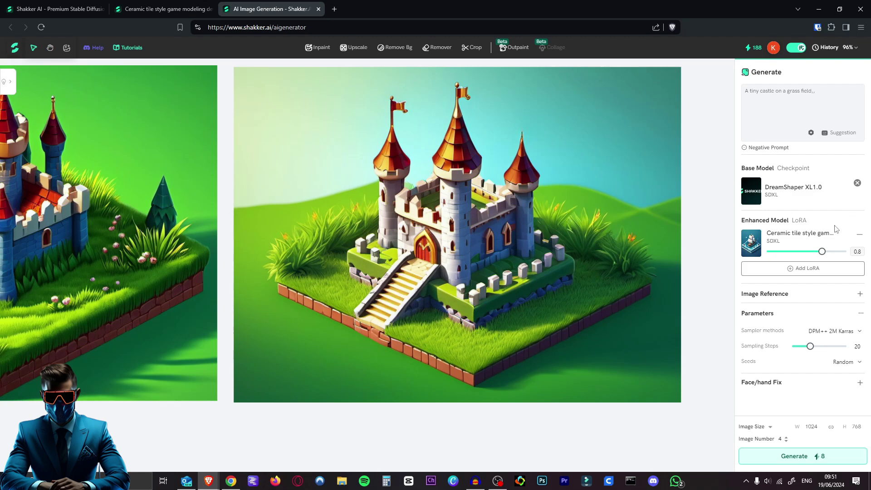
- Try the edited castle image as an image reference and remove that reference again
{"action": "scroll", "coordinate": [556, 246], "scroll_direction": "down", "scroll_amount": 8}
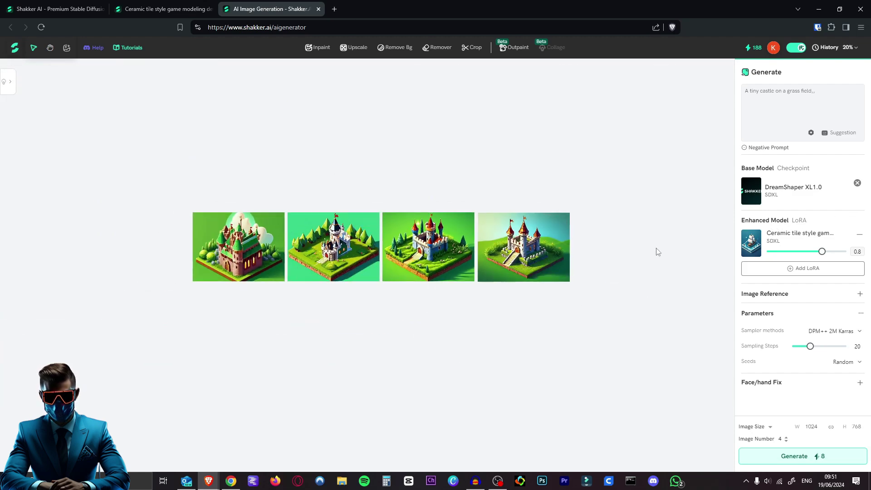
{"action": "scroll", "coordinate": [590, 236], "scroll_direction": "up", "scroll_amount": 7}
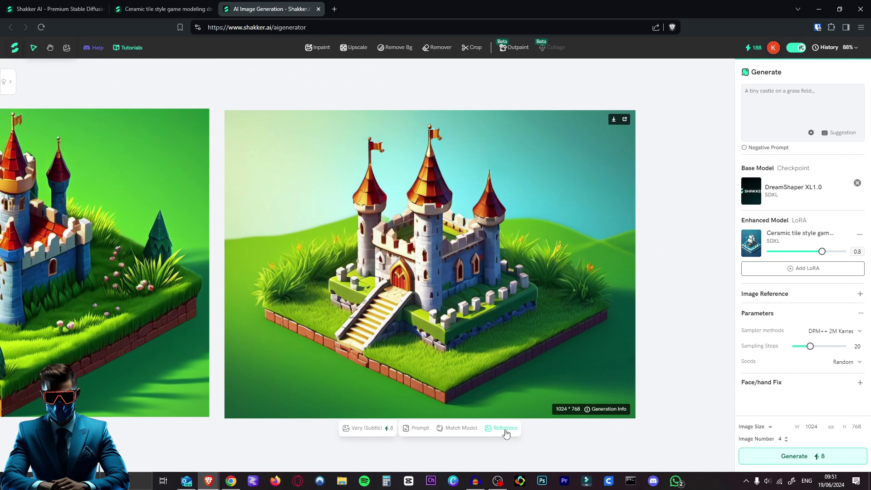
{"action": "left_click", "coordinate": [507, 434]}
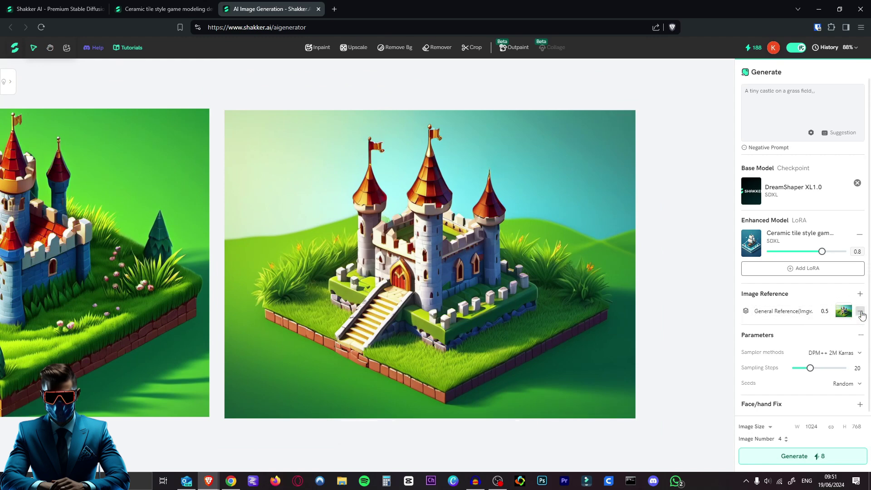
{"action": "left_click", "coordinate": [859, 311]}
- Choose the helloip3d checkpoint from the Illustration models as the base model
{"action": "scroll", "coordinate": [555, 358], "scroll_direction": "down", "scroll_amount": 5}
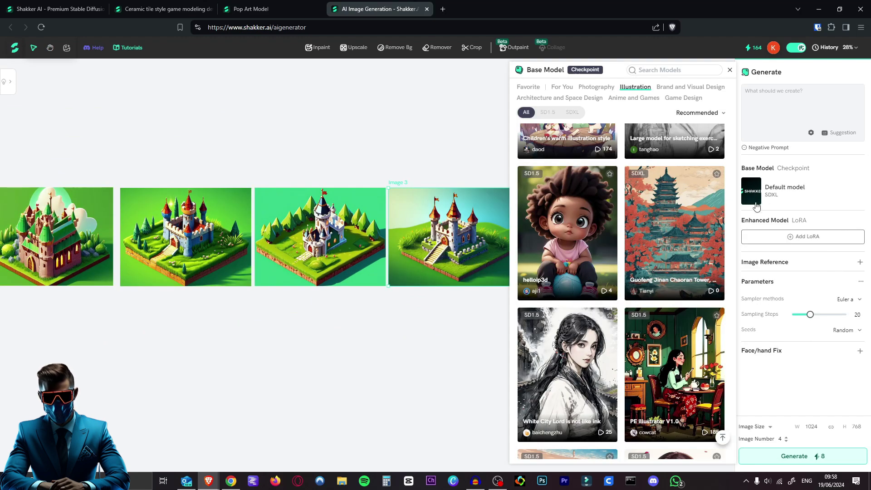
{"action": "scroll", "coordinate": [553, 261], "scroll_direction": "down", "scroll_amount": 1}
{"action": "scroll", "coordinate": [553, 261], "scroll_direction": "up", "scroll_amount": 1}
{"action": "mouse_move", "coordinate": [553, 260]}
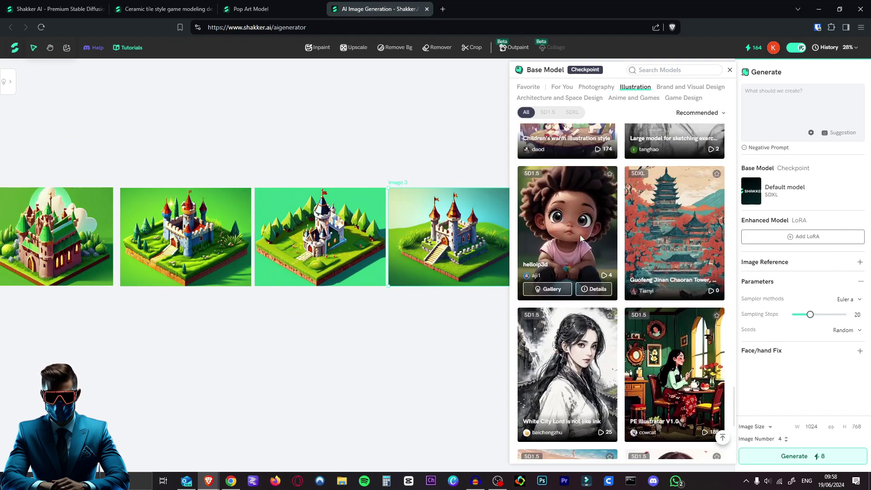
{"action": "left_click", "coordinate": [571, 220]}
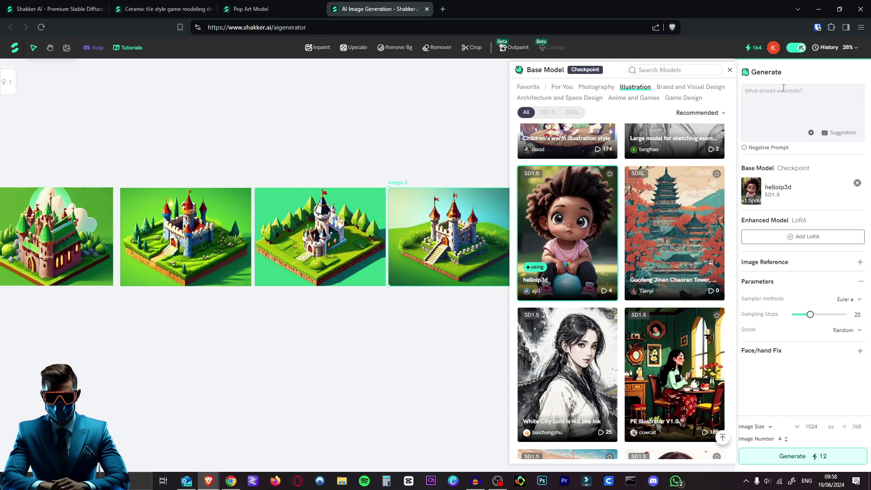
- Generate four images from the prompt "A cute orange cat" and check the helloip3d model information and its LoRA suggestions
{"action": "left_click", "coordinate": [802, 96]}
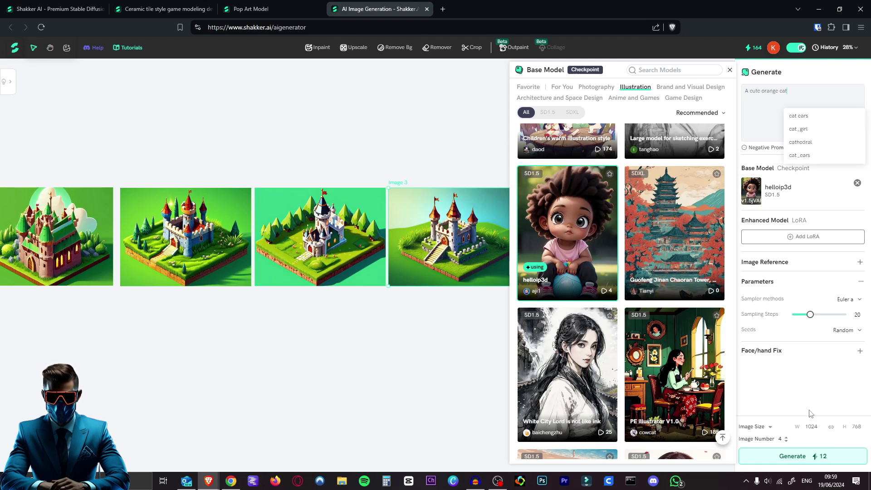
{"action": "left_click", "coordinate": [817, 456]}
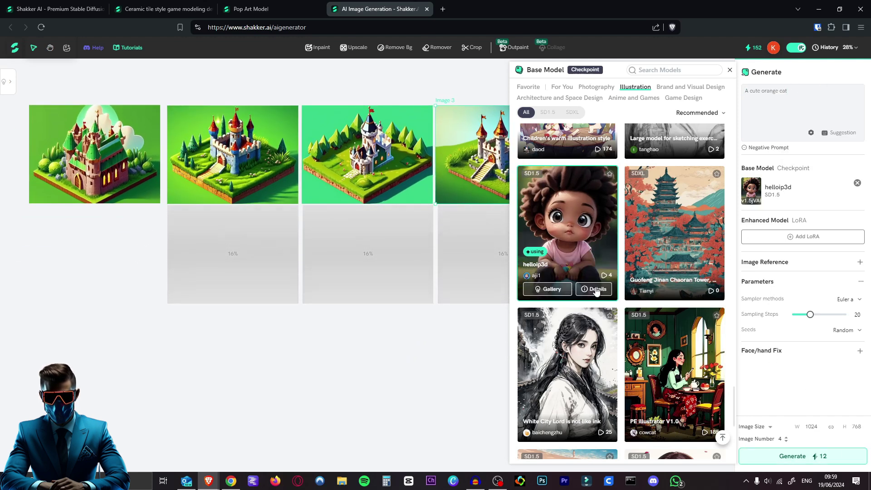
{"action": "left_click", "coordinate": [596, 291]}
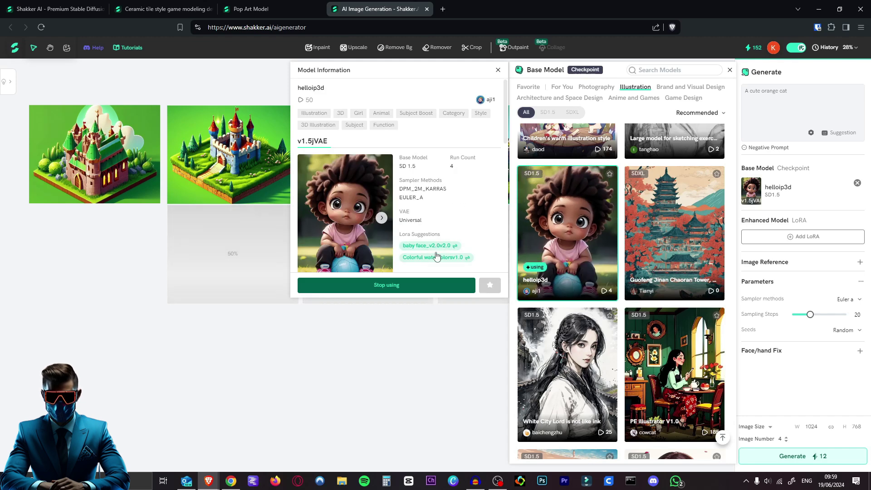
{"action": "left_click", "coordinate": [423, 361]}
{"action": "left_click_drag", "start_coordinate": [423, 361], "coordinate": [413, 302]}
{"action": "left_click", "coordinate": [413, 302]}
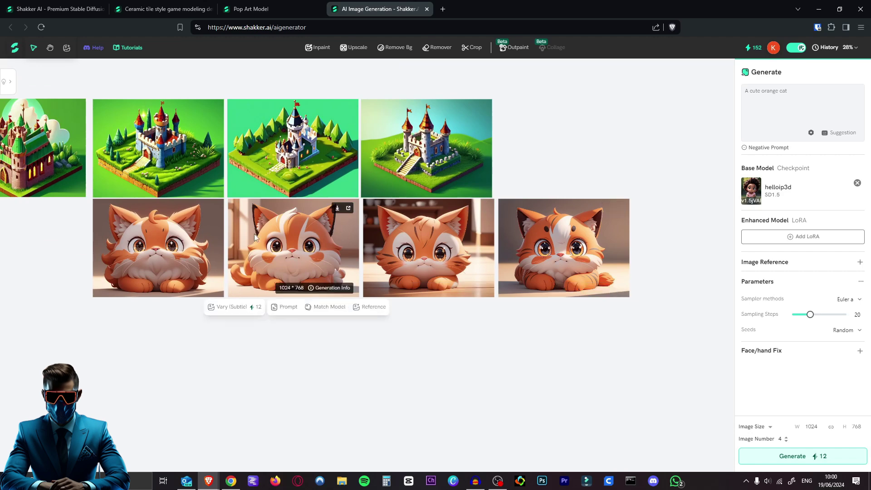
- Select the four orange cat images together and line them up in a row beneath the castle images
{"action": "left_click_drag", "start_coordinate": [599, 141], "coordinate": [689, 170]}
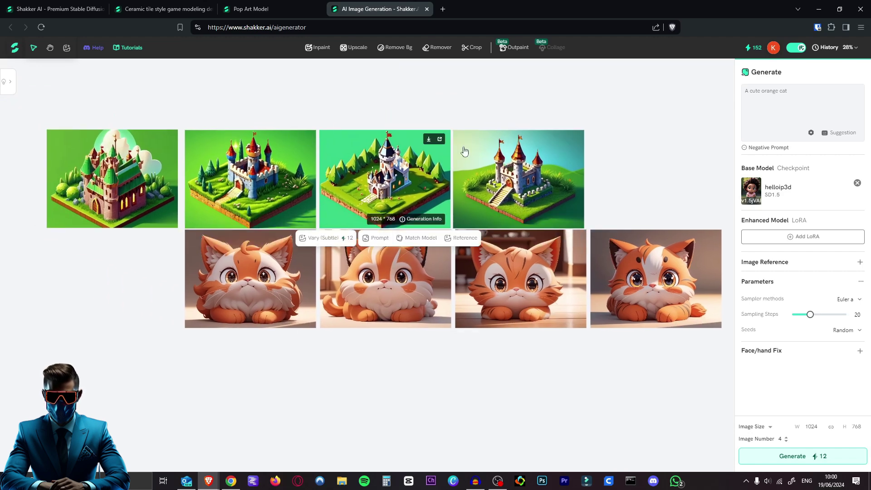
{"action": "scroll", "coordinate": [603, 273], "scroll_direction": "down", "scroll_amount": 2}
{"action": "left_click_drag", "start_coordinate": [723, 281], "coordinate": [268, 336]}
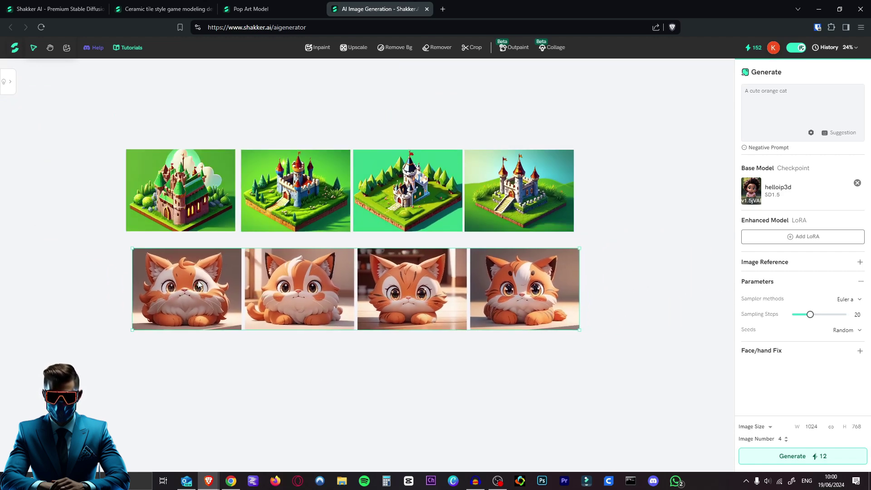
{"action": "left_click_drag", "start_coordinate": [221, 358], "coordinate": [223, 362]}
{"action": "scroll", "coordinate": [304, 296], "scroll_direction": "up", "scroll_amount": 4}
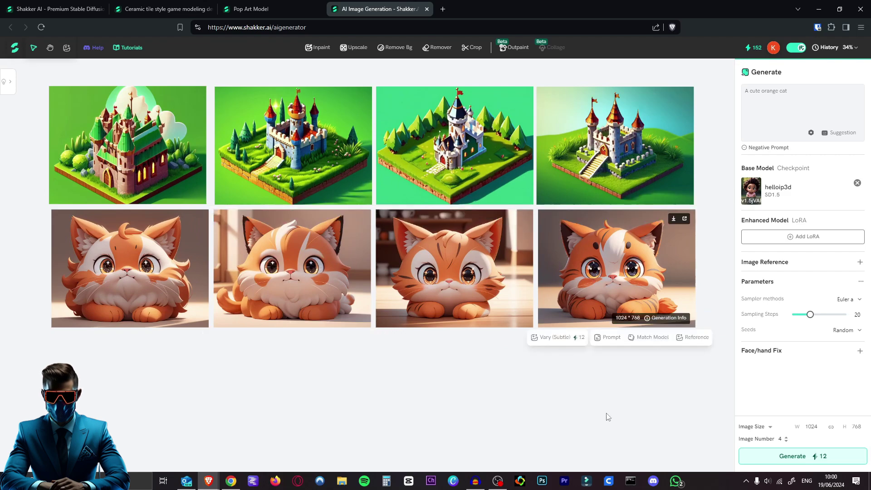
{"action": "scroll", "coordinate": [347, 302], "scroll_direction": "up", "scroll_amount": 8}
{"action": "left_click_drag", "start_coordinate": [262, 405], "coordinate": [559, 409]}
{"action": "scroll", "coordinate": [278, 408], "scroll_direction": "down", "scroll_amount": 7}
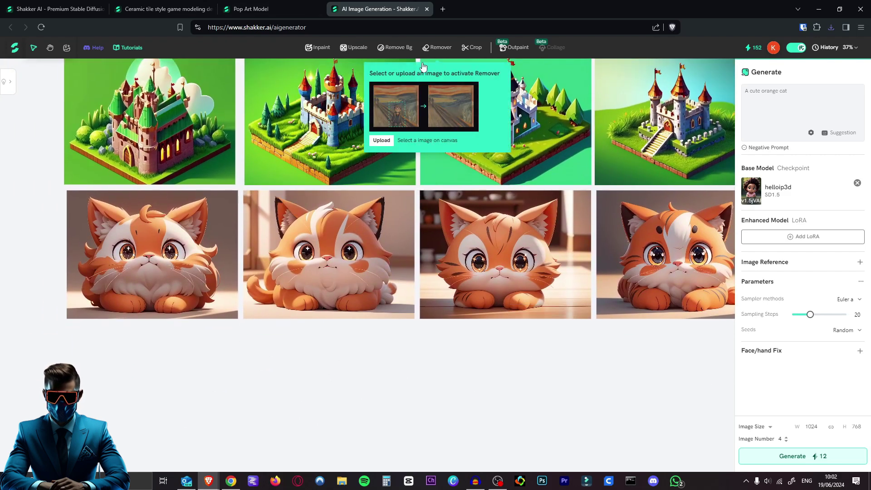
- Set the number of images to 1 and the image size to 512 x 512
{"action": "scroll", "coordinate": [677, 266], "scroll_direction": "up", "scroll_amount": 4}
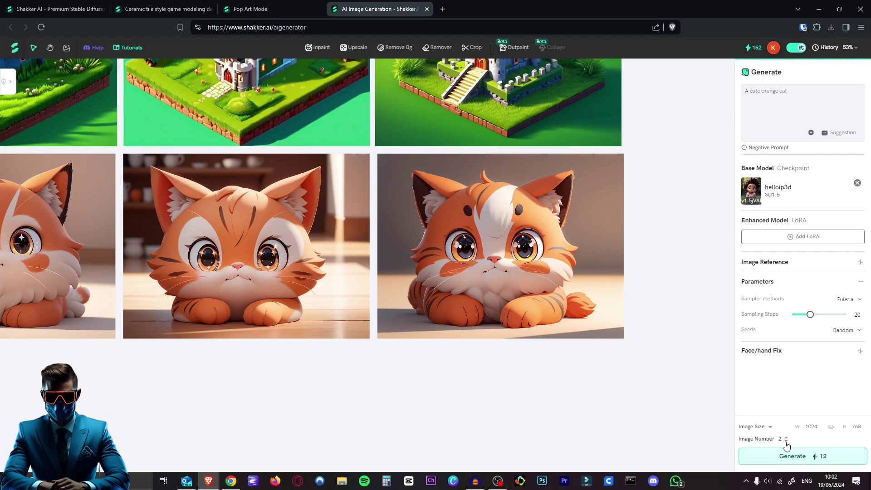
{"action": "left_click_drag", "start_coordinate": [810, 315], "coordinate": [801, 315]}
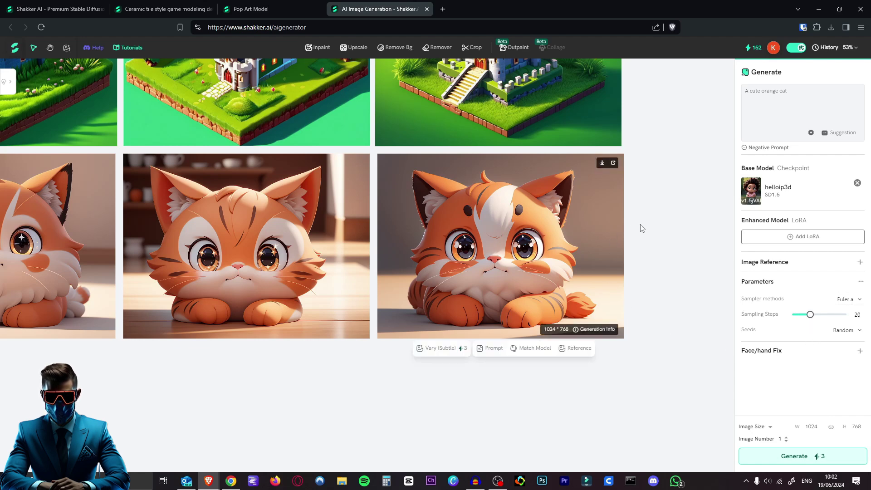
{"action": "left_click_drag", "start_coordinate": [640, 225], "coordinate": [679, 302]}
{"action": "left_click", "coordinate": [769, 427]}
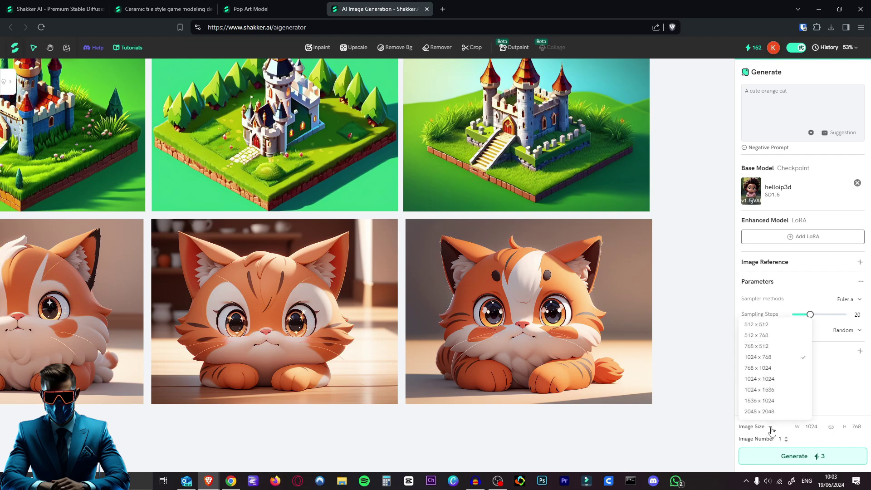
{"action": "left_click", "coordinate": [771, 325]}
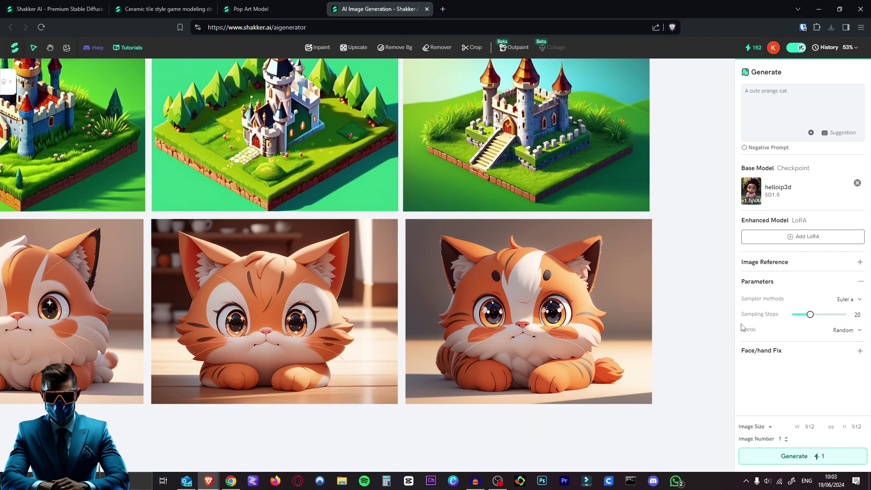
- Browse the For You base model checkpoints and return to the Game Design models in the model library
{"action": "mouse_move", "coordinate": [343, 307]}
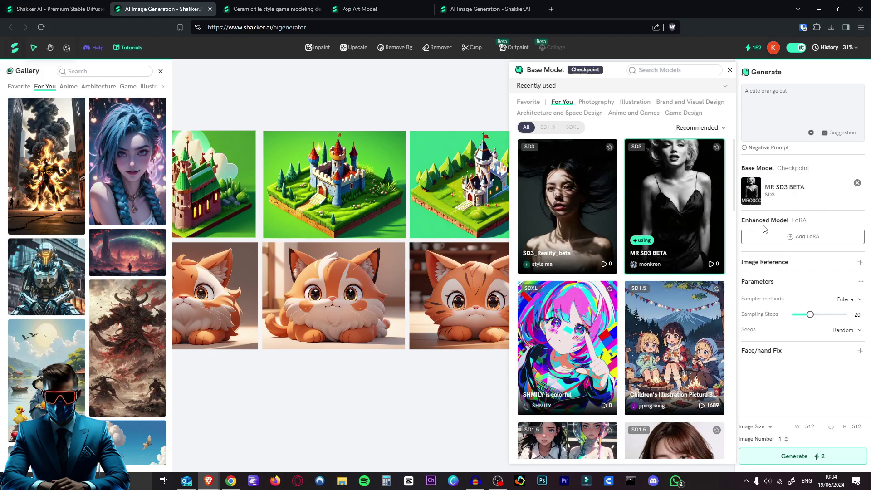
{"action": "scroll", "coordinate": [671, 205], "scroll_direction": "down", "scroll_amount": 5}
{"action": "left_click", "coordinate": [54, 9]}
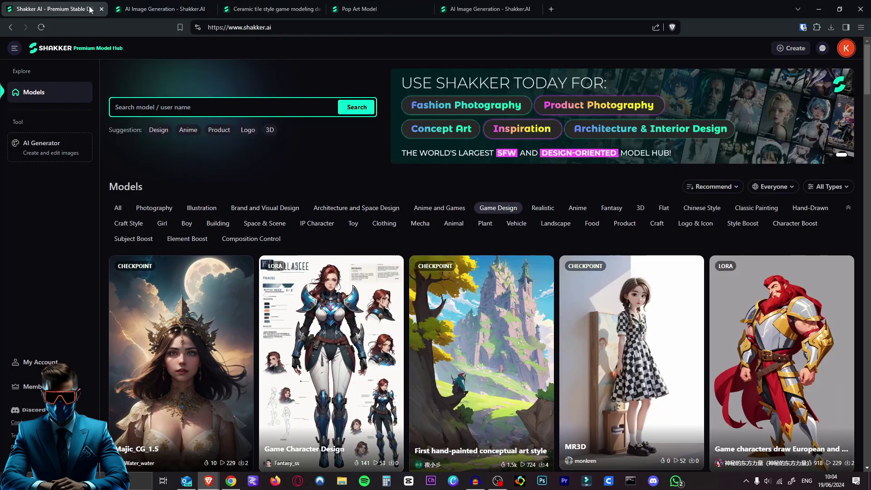